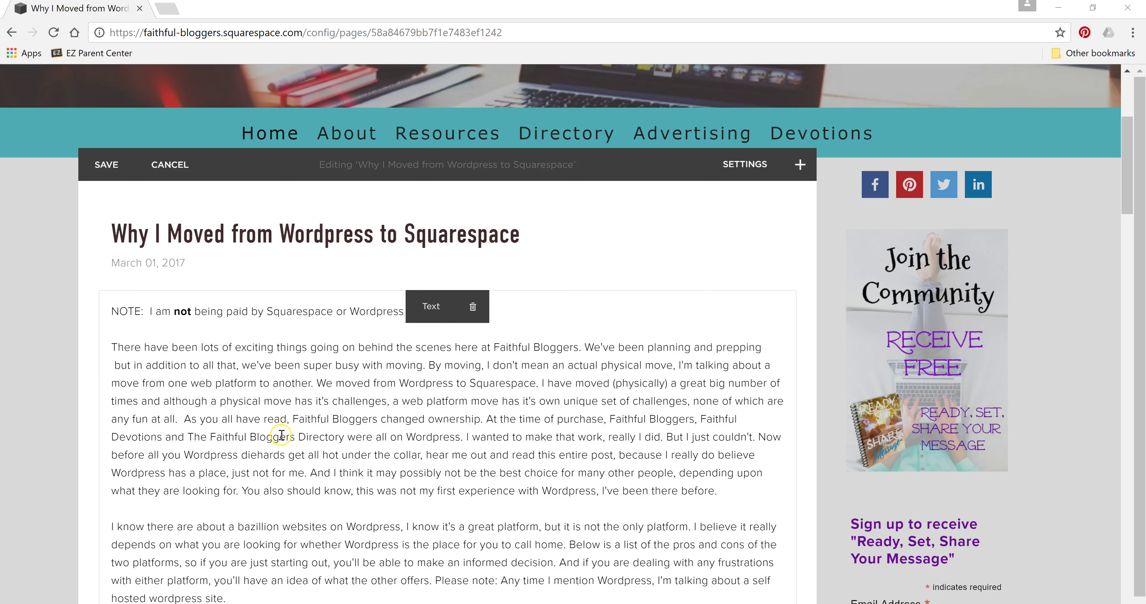
- Try insertion points in the post text, from the NOTE line down to the plug-ins paragraph
click(293, 328)
click(264, 316)
click(253, 331)
scroll(253, 330, down, 2)
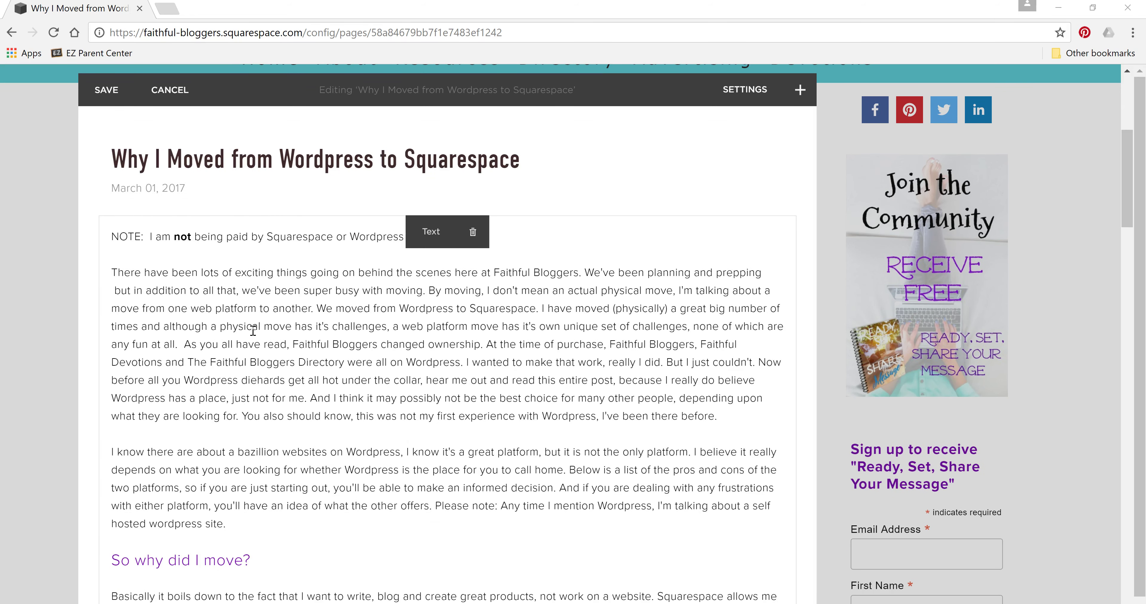
click(231, 323)
click(228, 364)
click(226, 360)
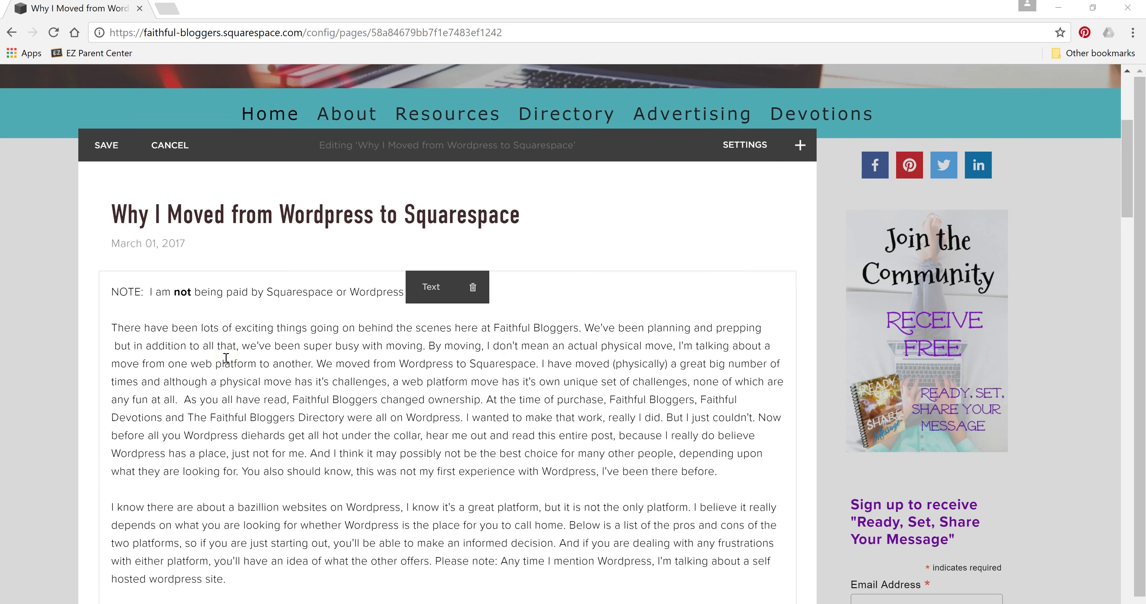
scroll(225, 358, down, 11)
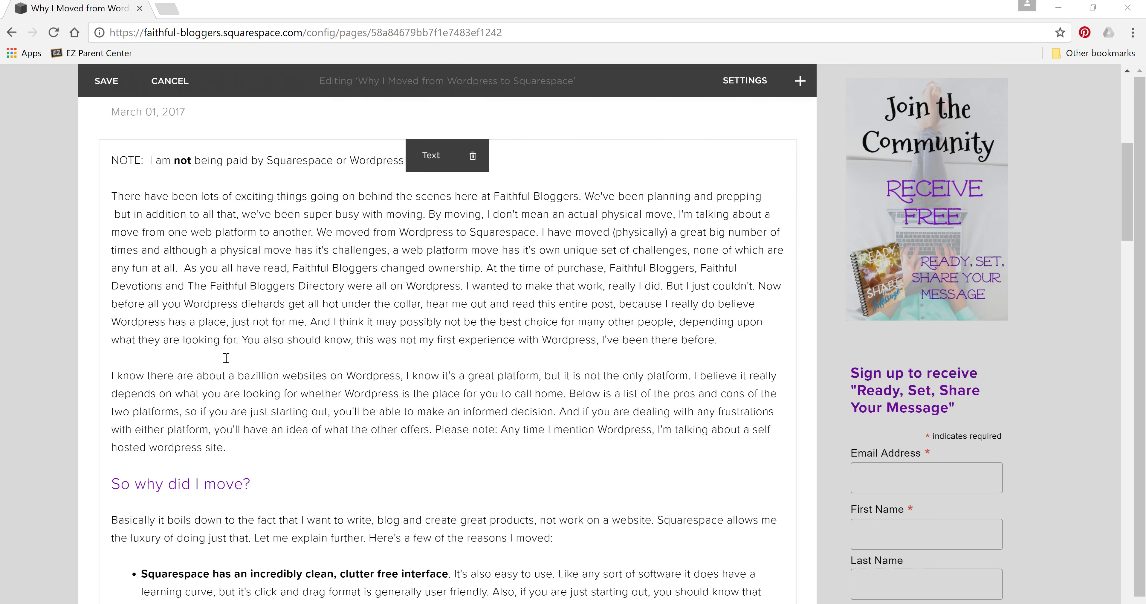
scroll(226, 358, down, 7)
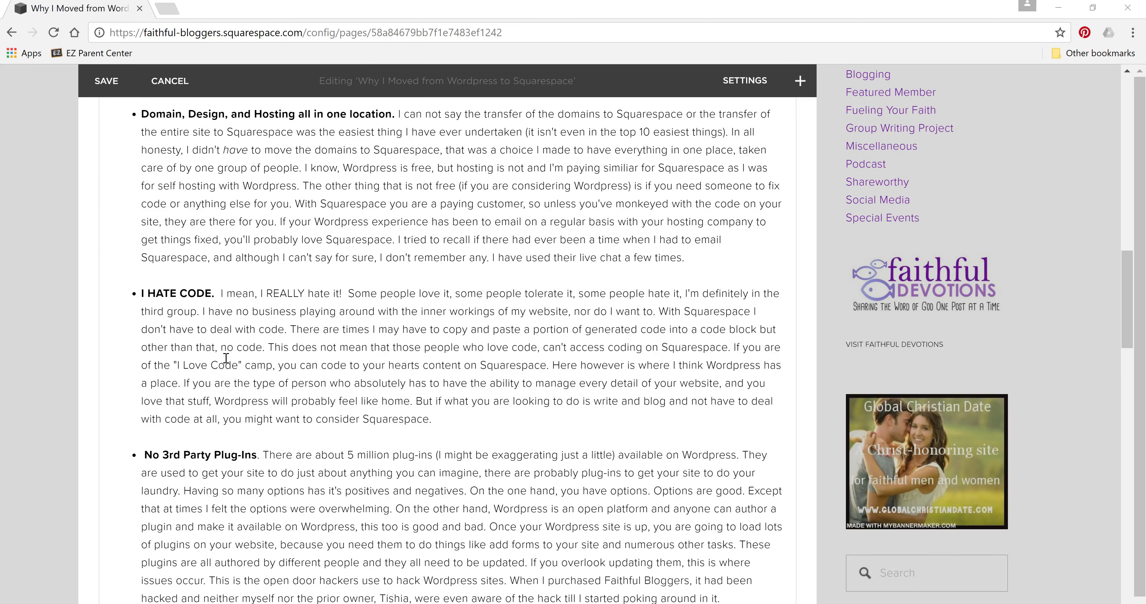
click(372, 450)
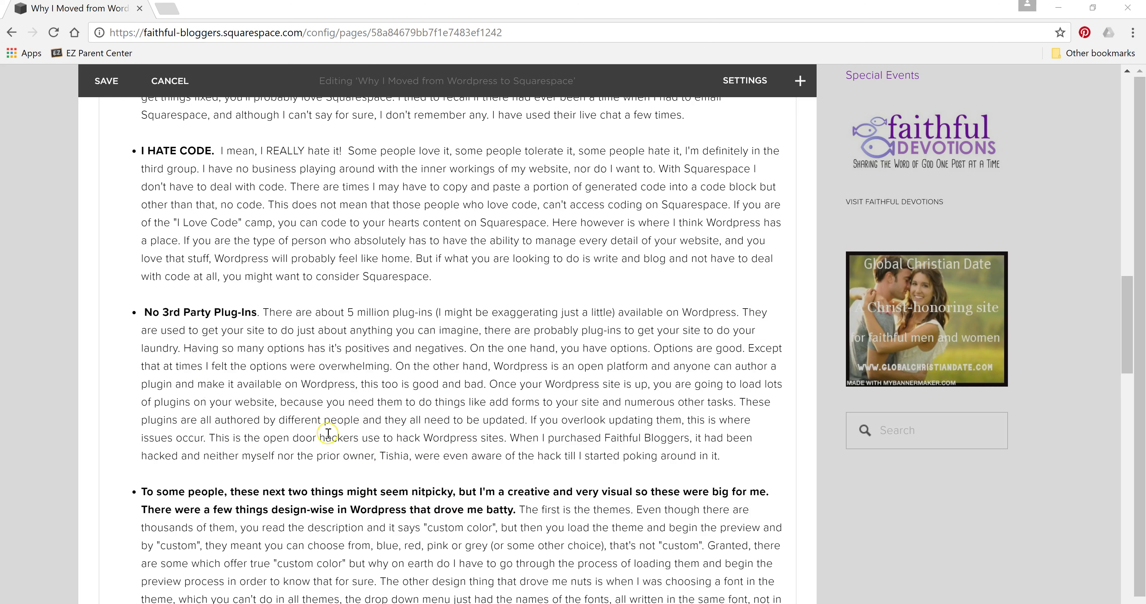
- Open the content-block menu above the 'To some people' bullet and browse to the Video block
drag(100, 462, 101, 474)
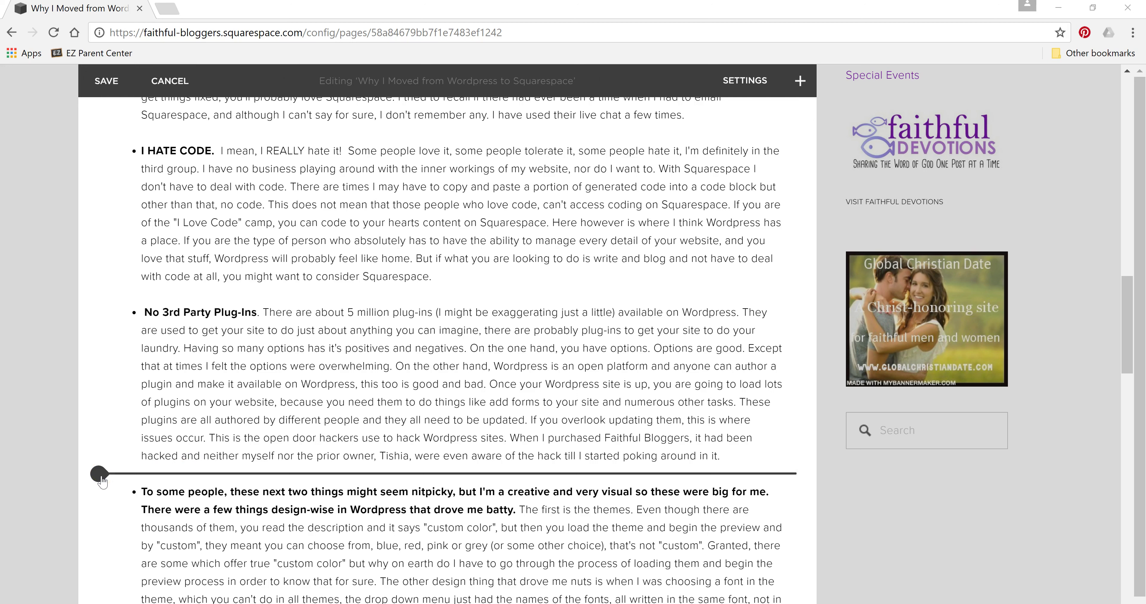
click(100, 474)
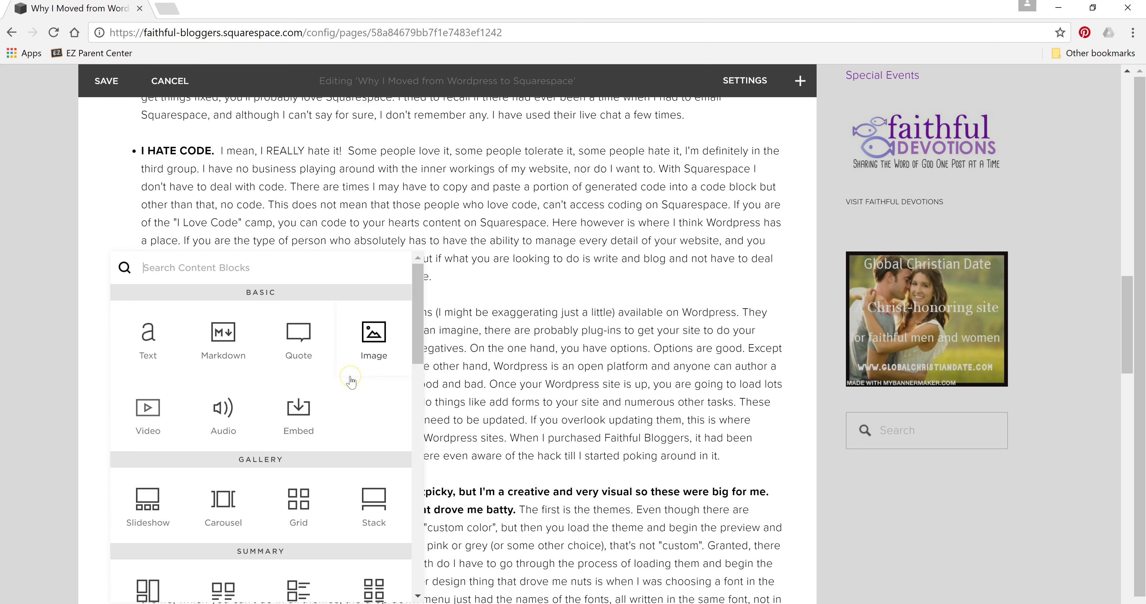
click(378, 354)
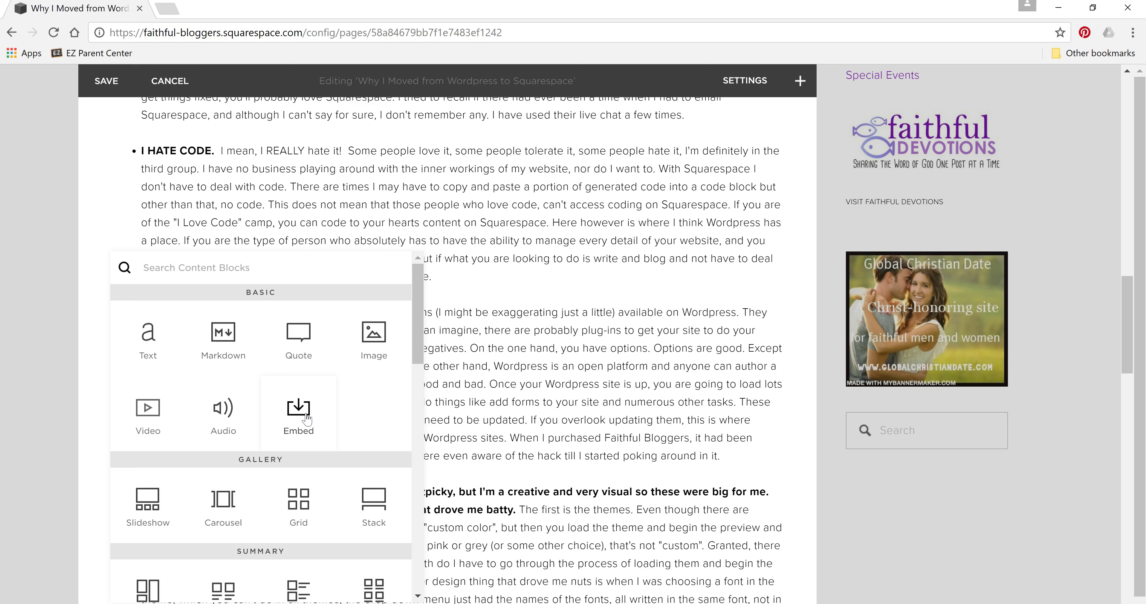
click(420, 332)
drag(421, 332, 416, 355)
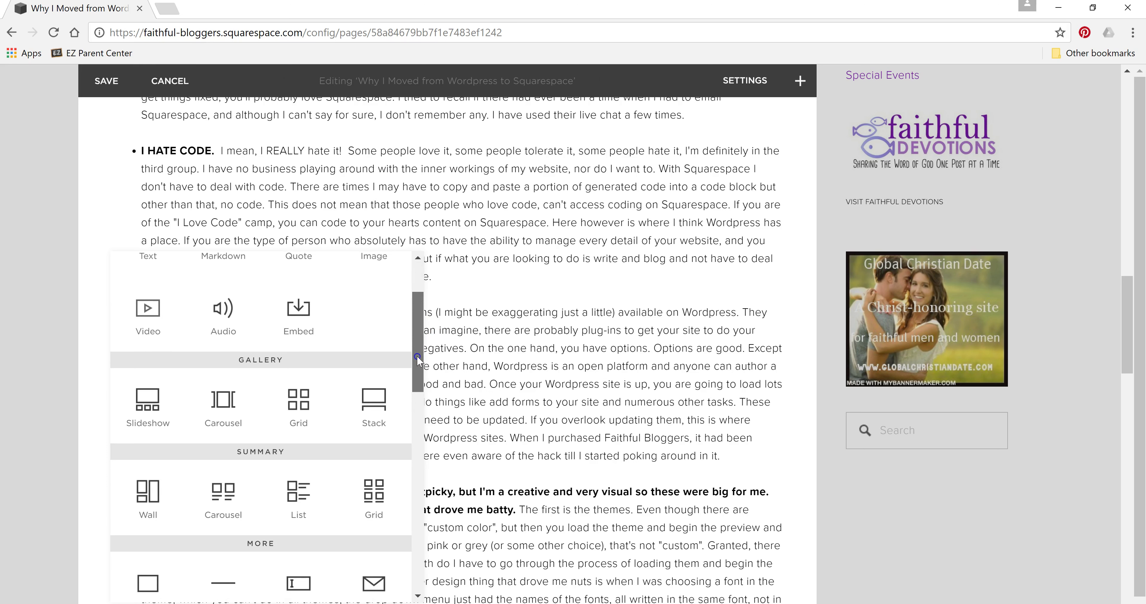
scroll(338, 427, down, 2)
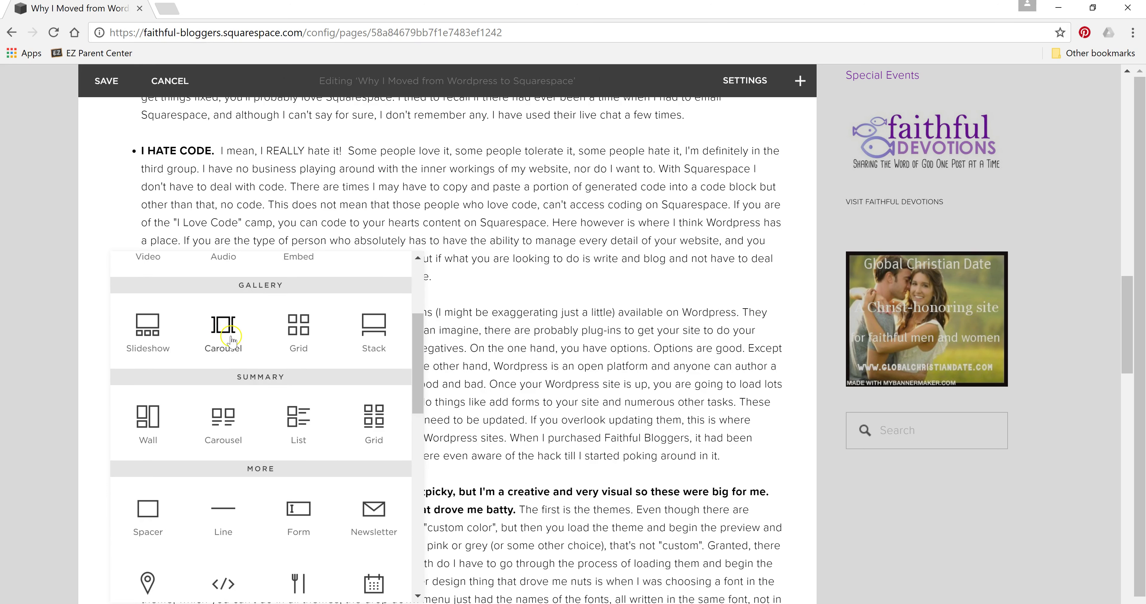
click(225, 509)
scroll(229, 507, down, 4)
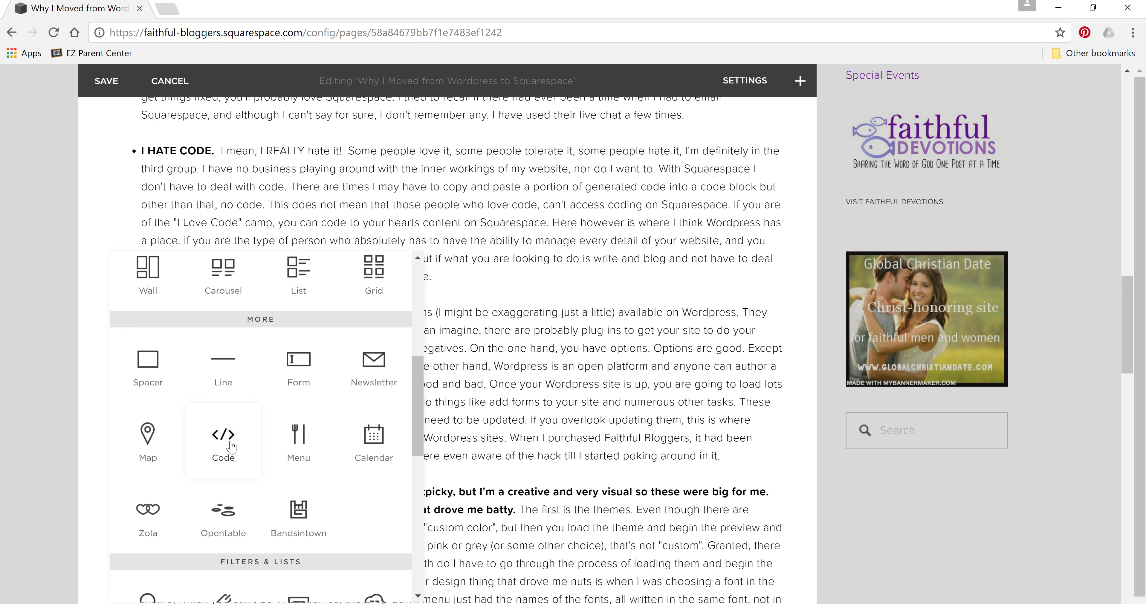
scroll(286, 449, down, 4)
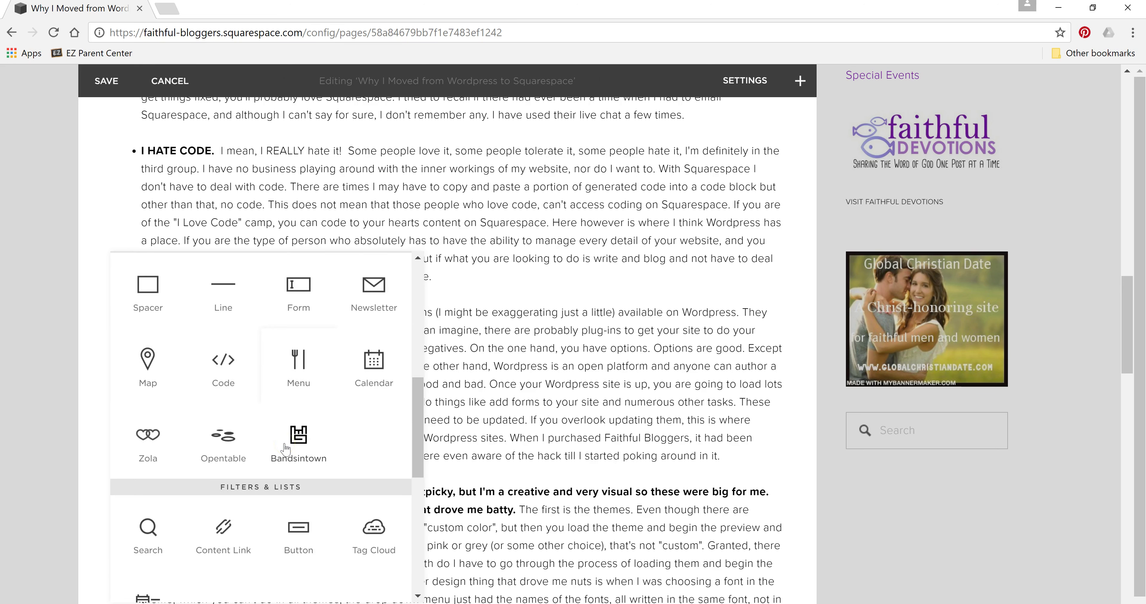
scroll(285, 449, up, 15)
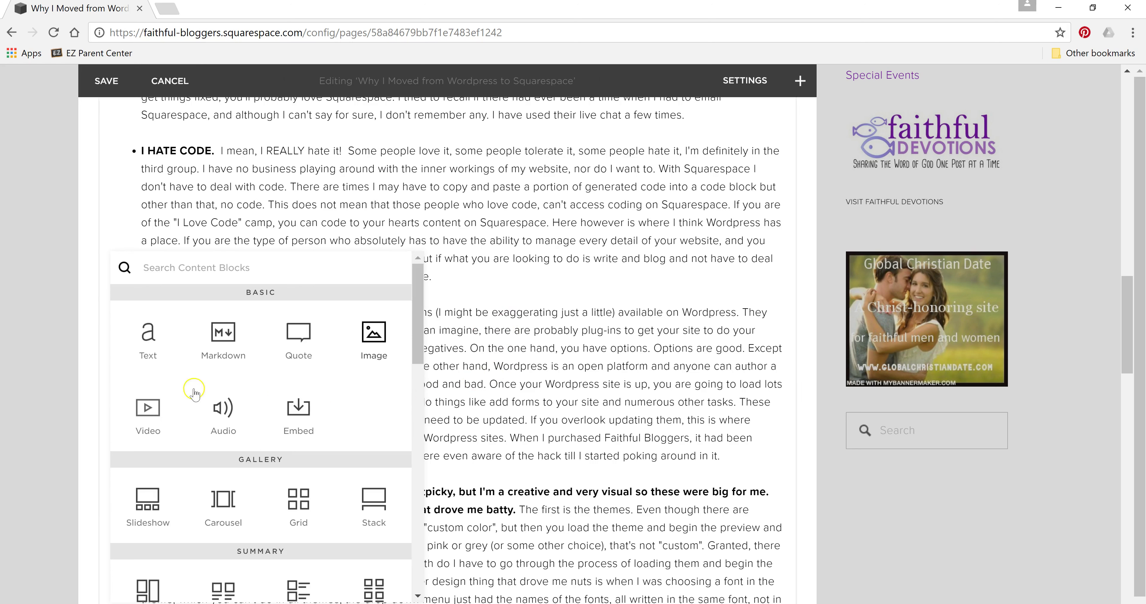
click(147, 414)
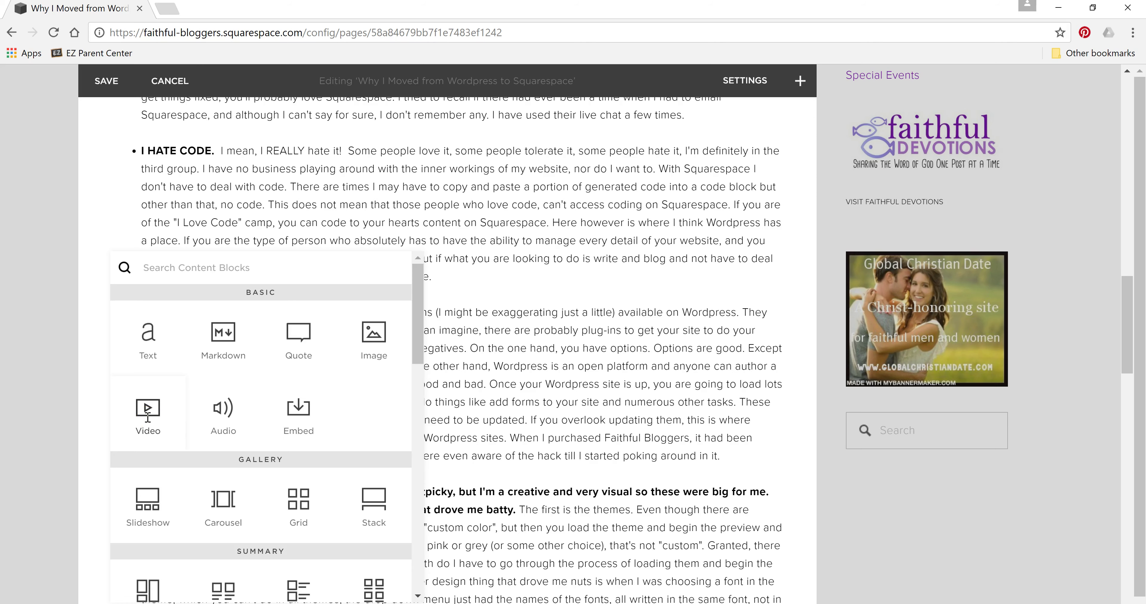
- Insert a Video block, cancel its settings without a URL, then delete the empty block
click(148, 411)
click(931, 333)
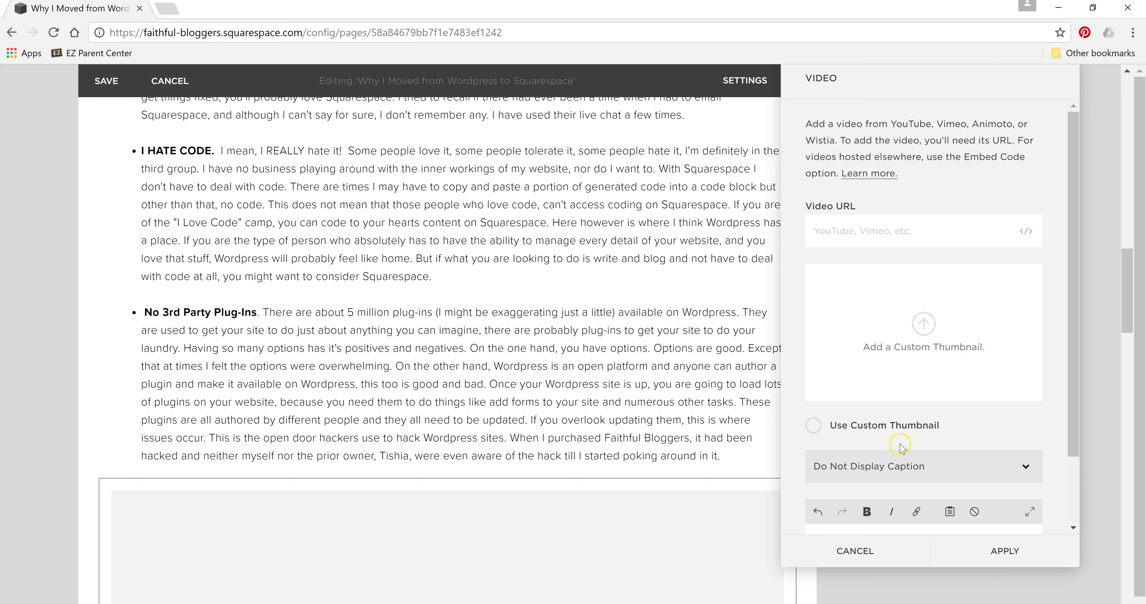
click(912, 564)
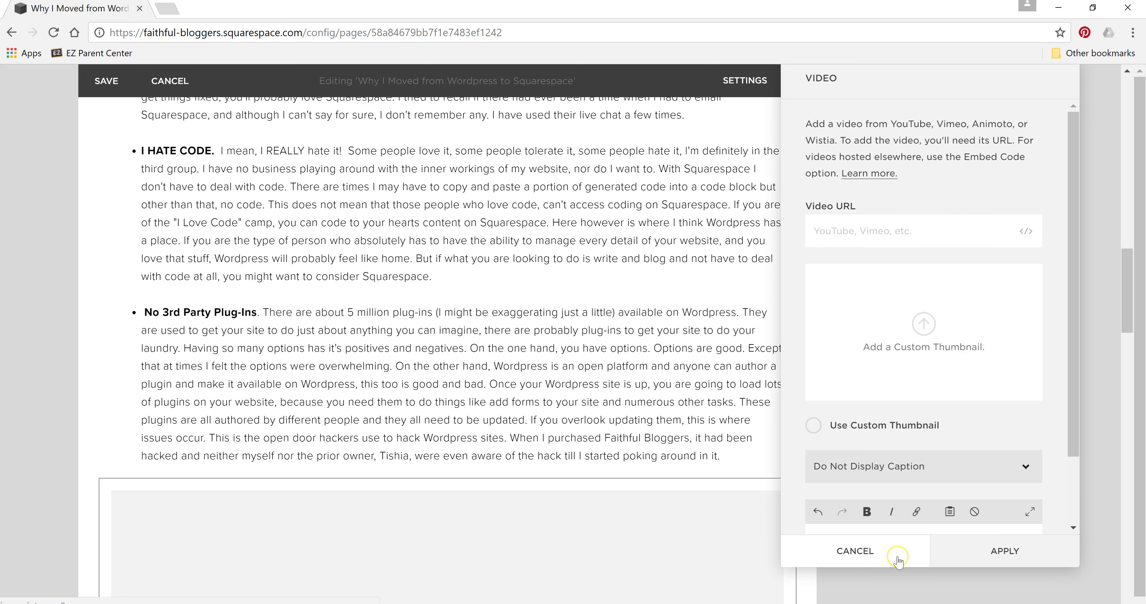
click(898, 559)
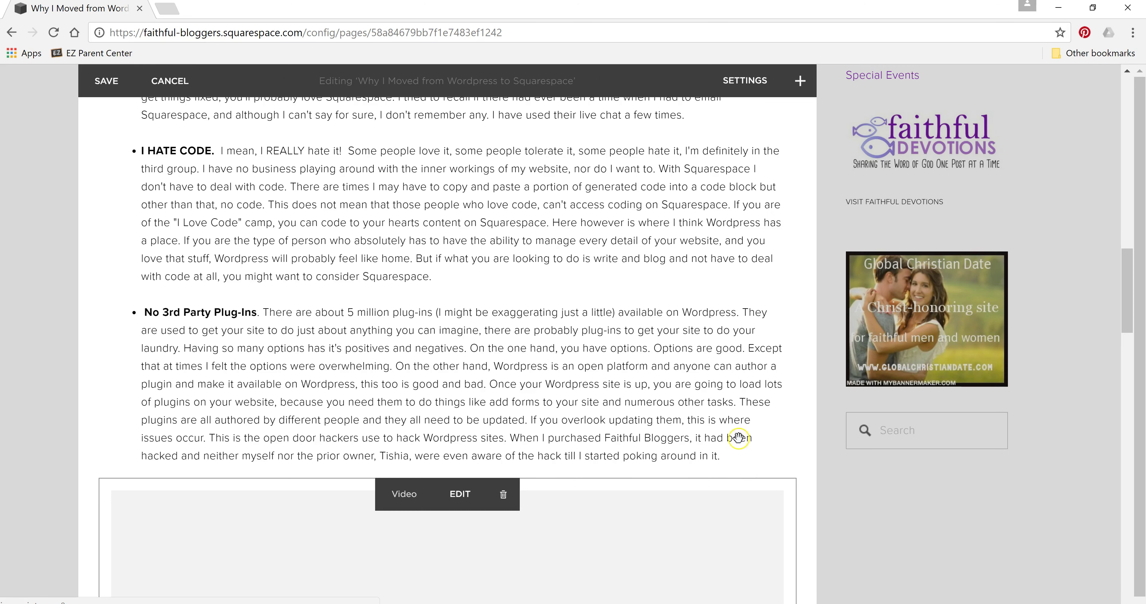
click(503, 499)
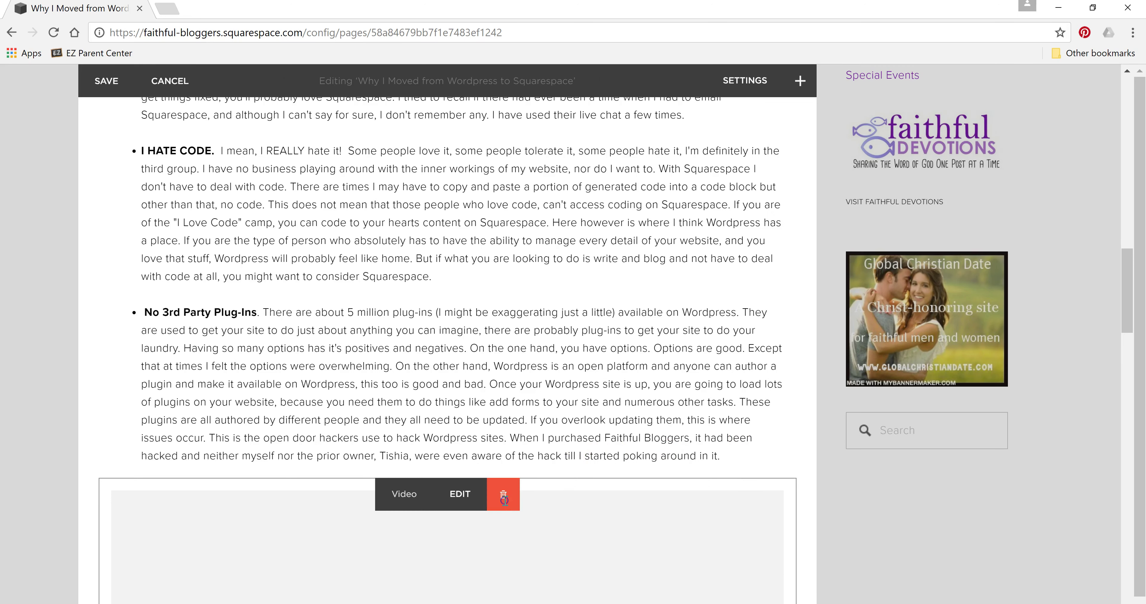
click(560, 533)
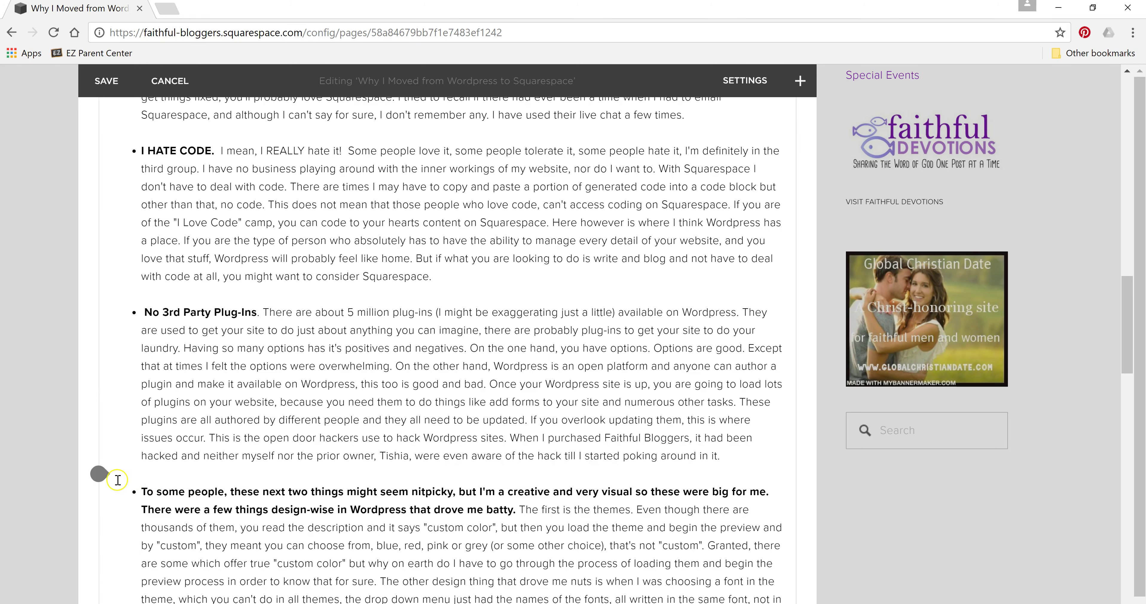
- Insert a Form block above the 'To some people' bullet
click(100, 474)
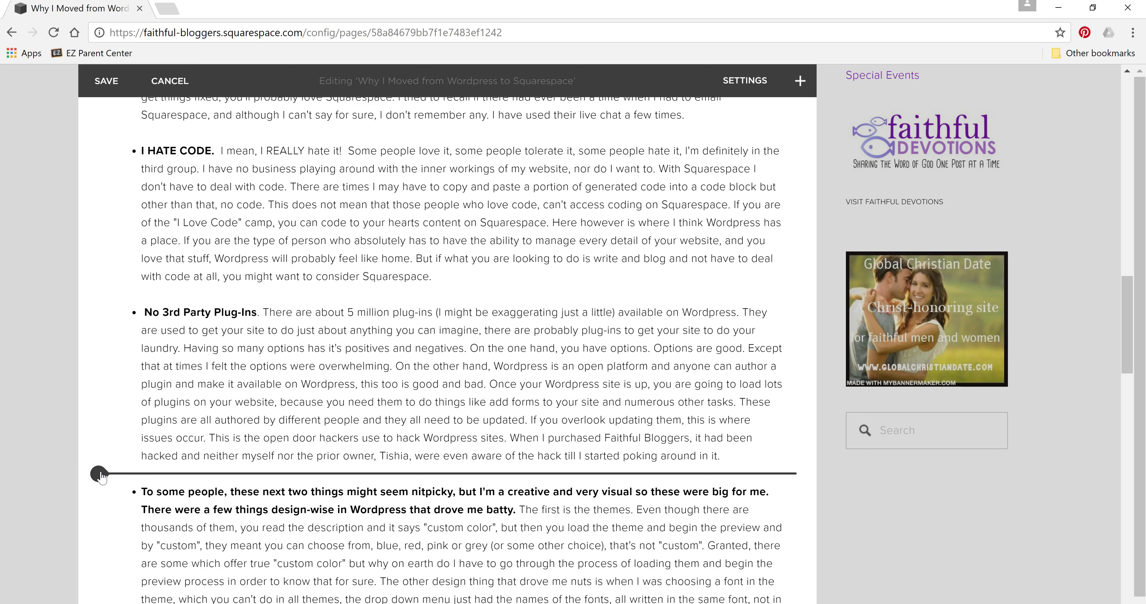
click(99, 473)
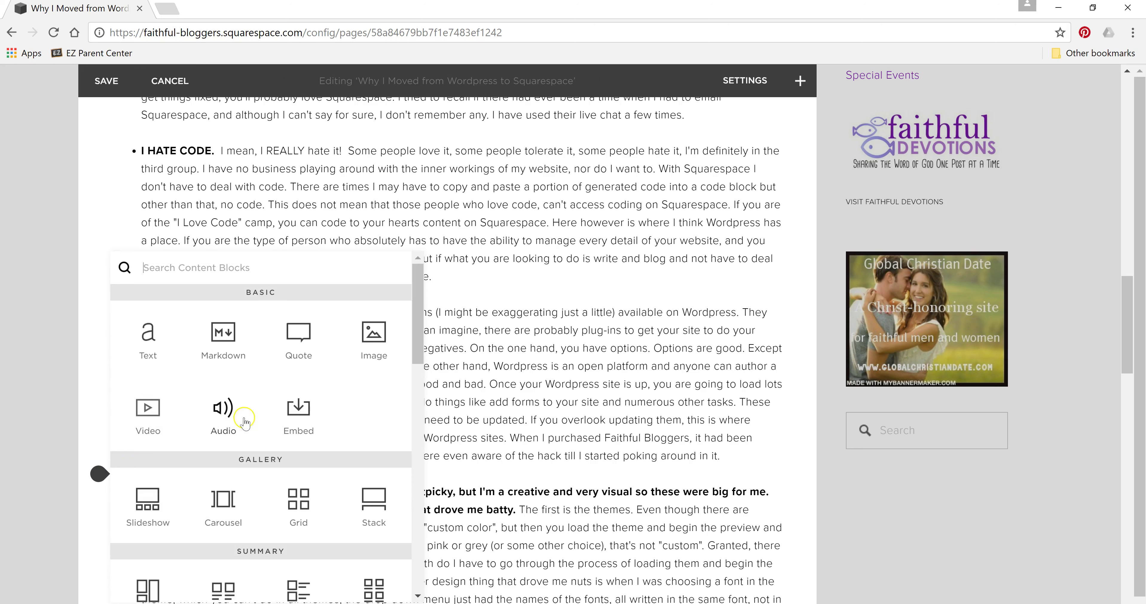
click(273, 403)
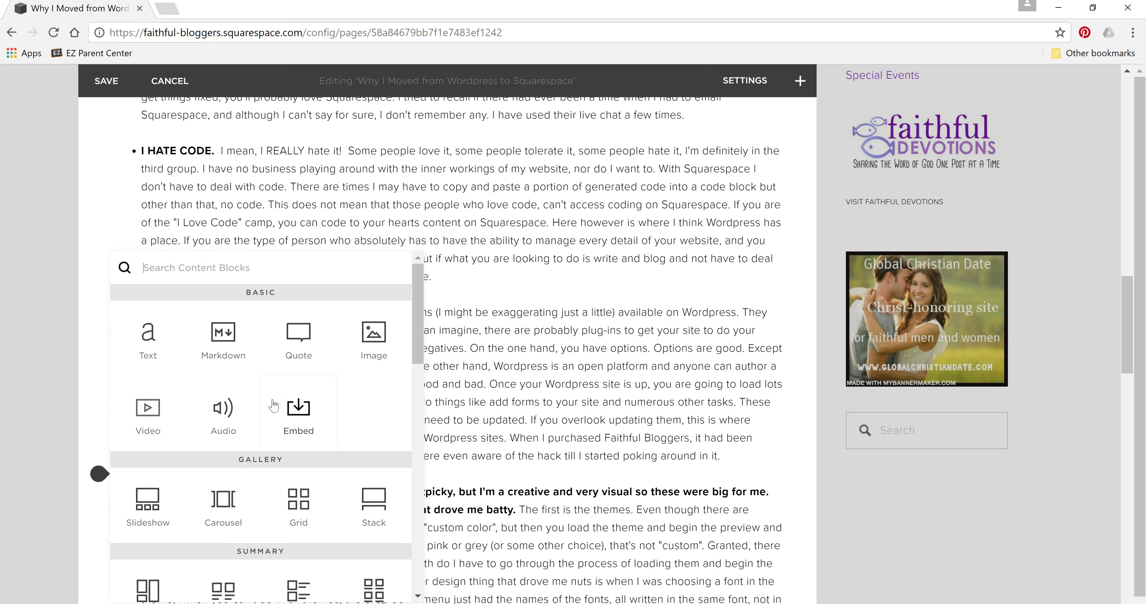
scroll(273, 404, down, 5)
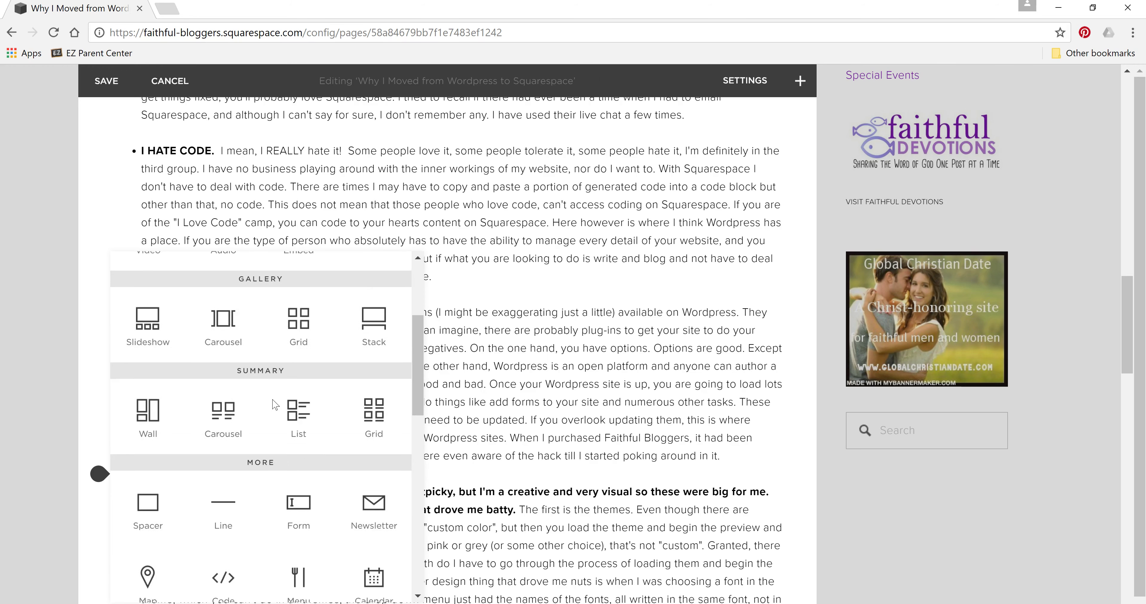
scroll(274, 404, down, 2)
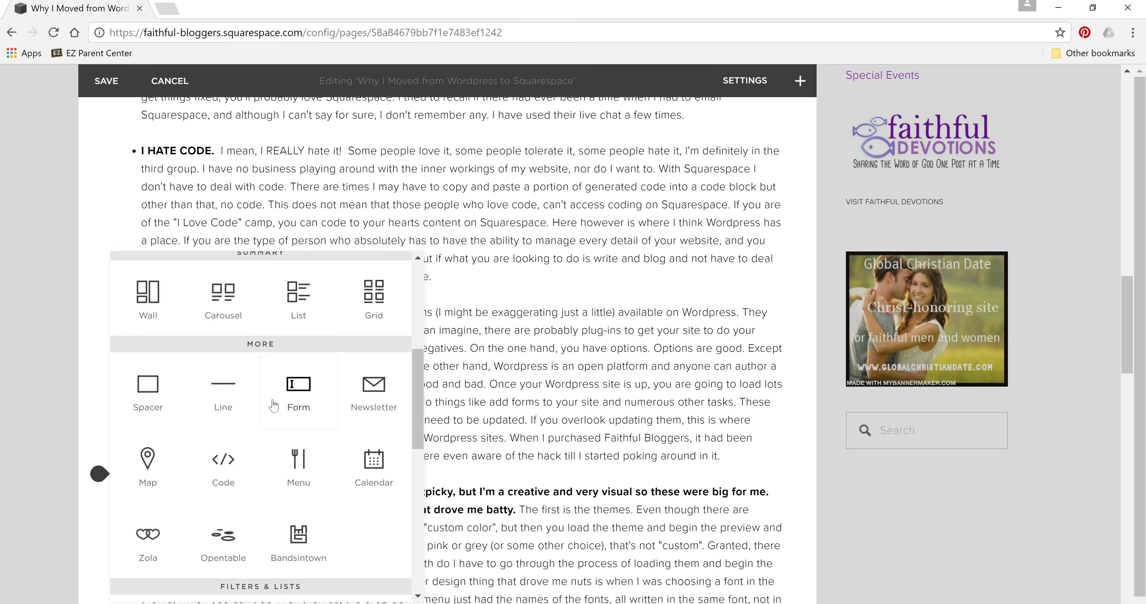
click(294, 392)
click(297, 393)
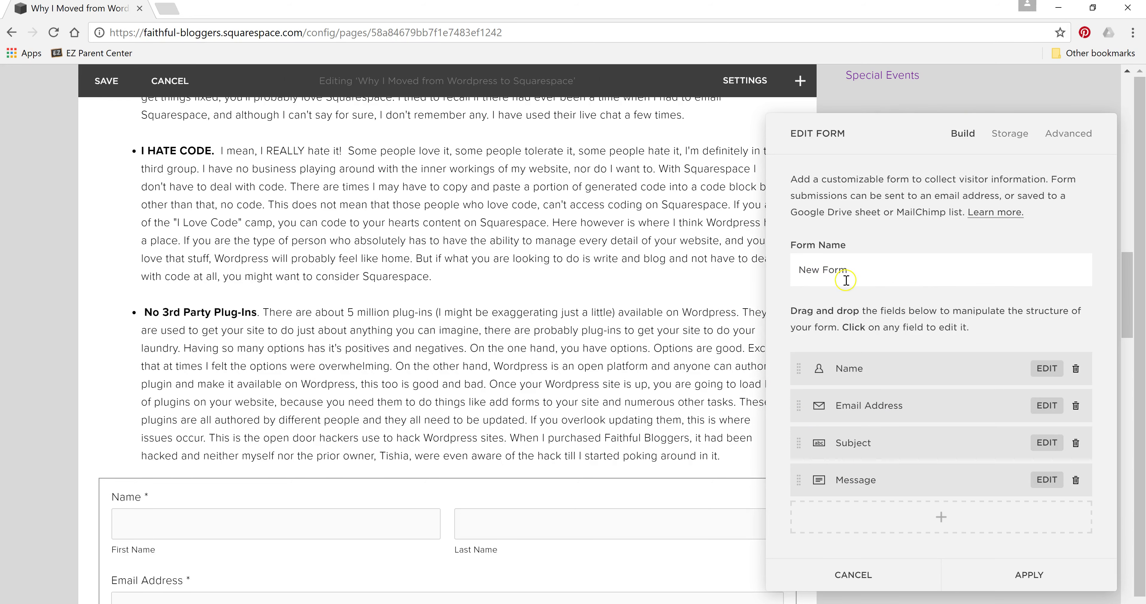
- Review the form's field types and Storage tab, then apply the form settings
scroll(688, 392, down, 6)
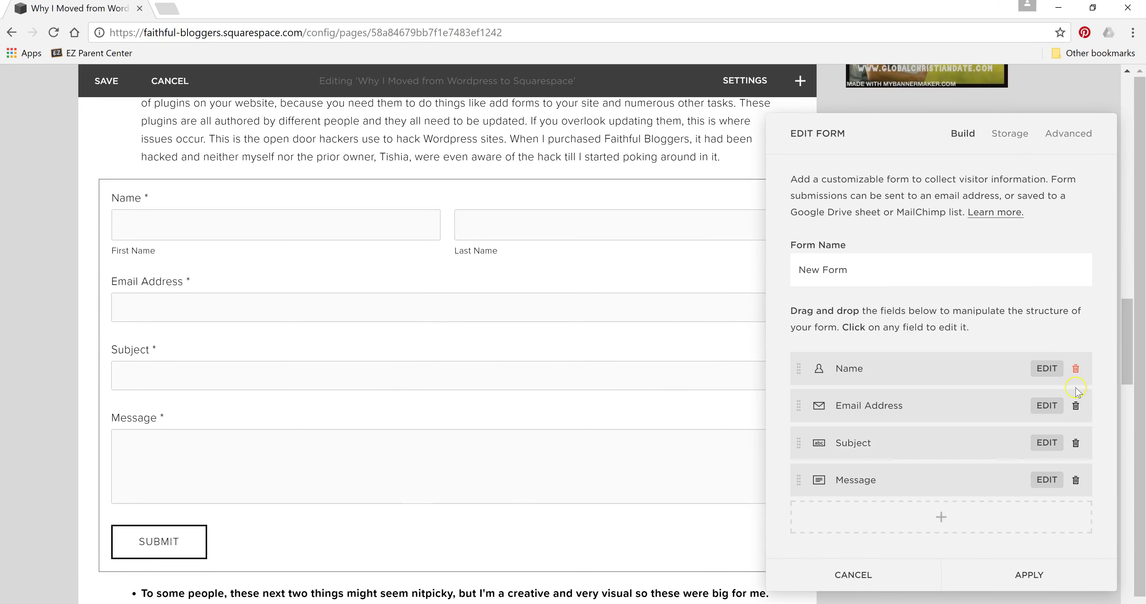
click(944, 519)
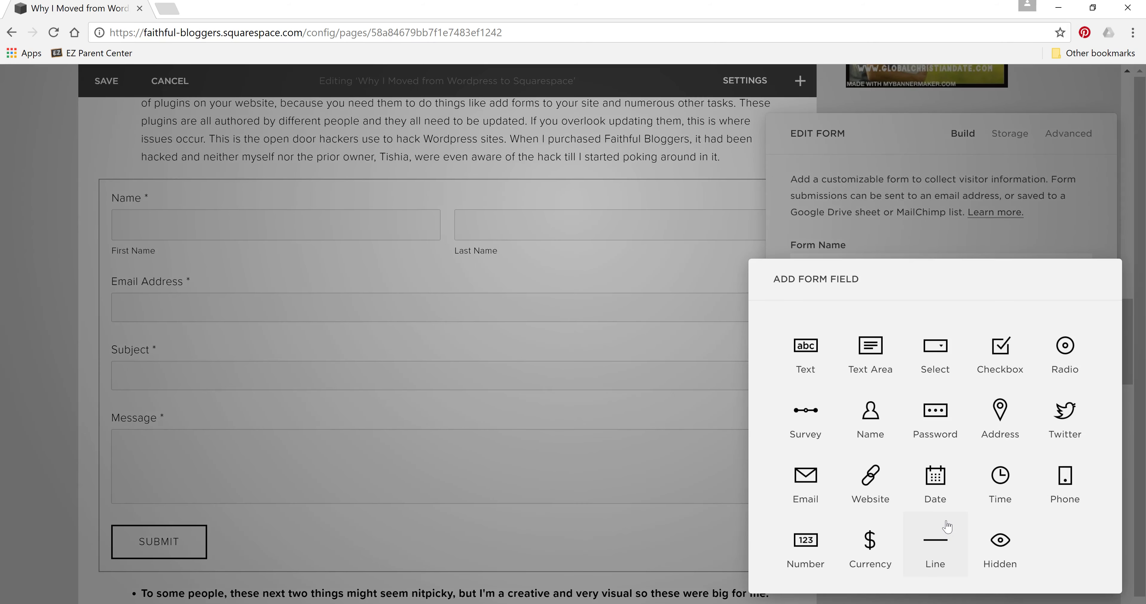
click(929, 196)
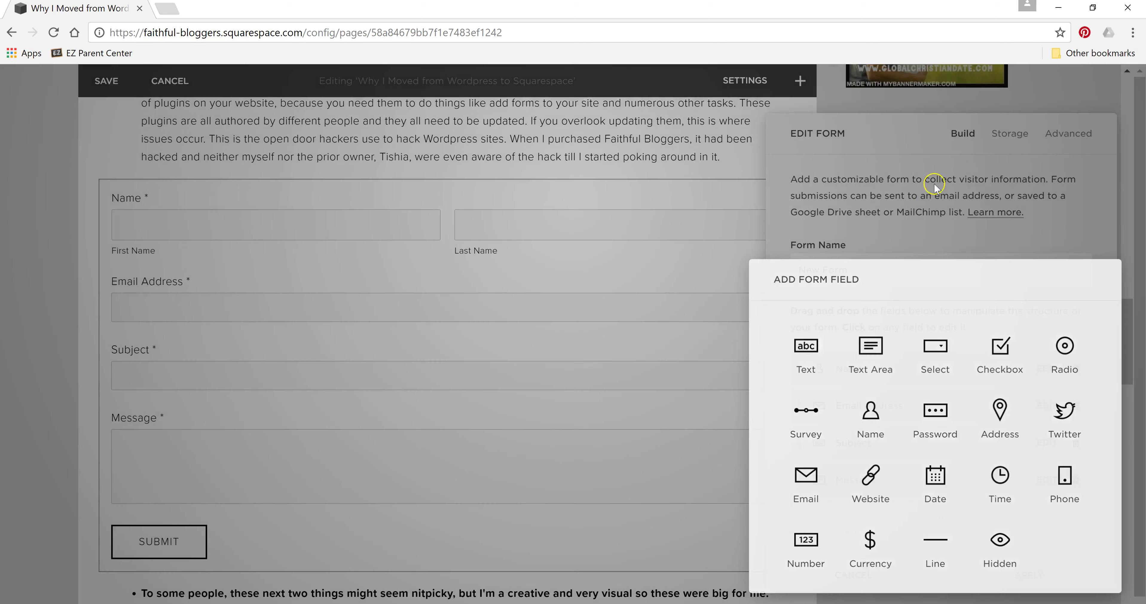
click(993, 135)
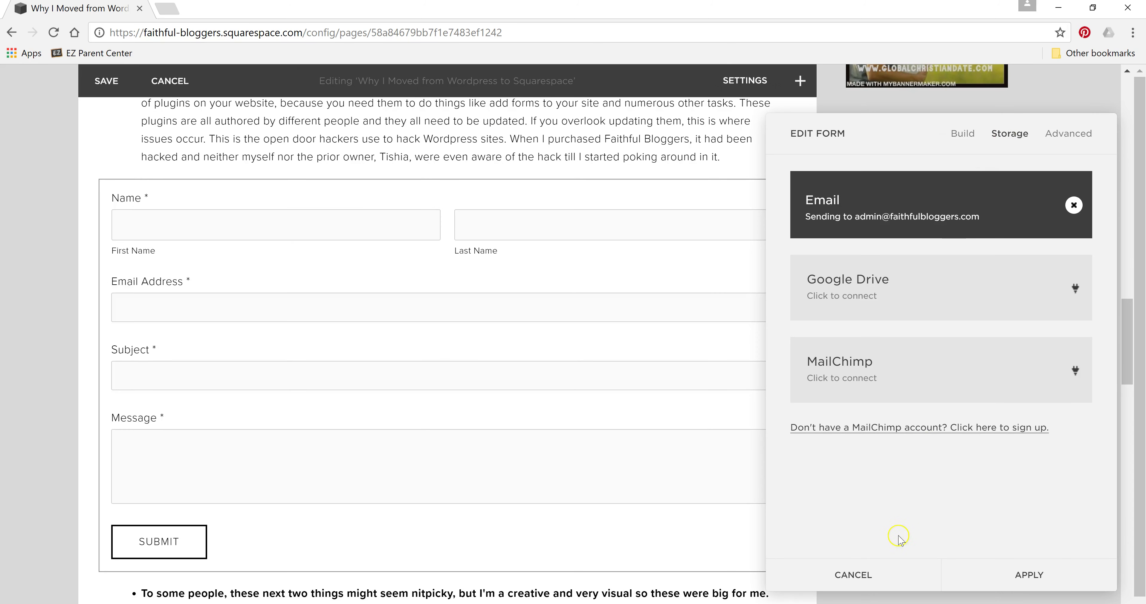
click(962, 133)
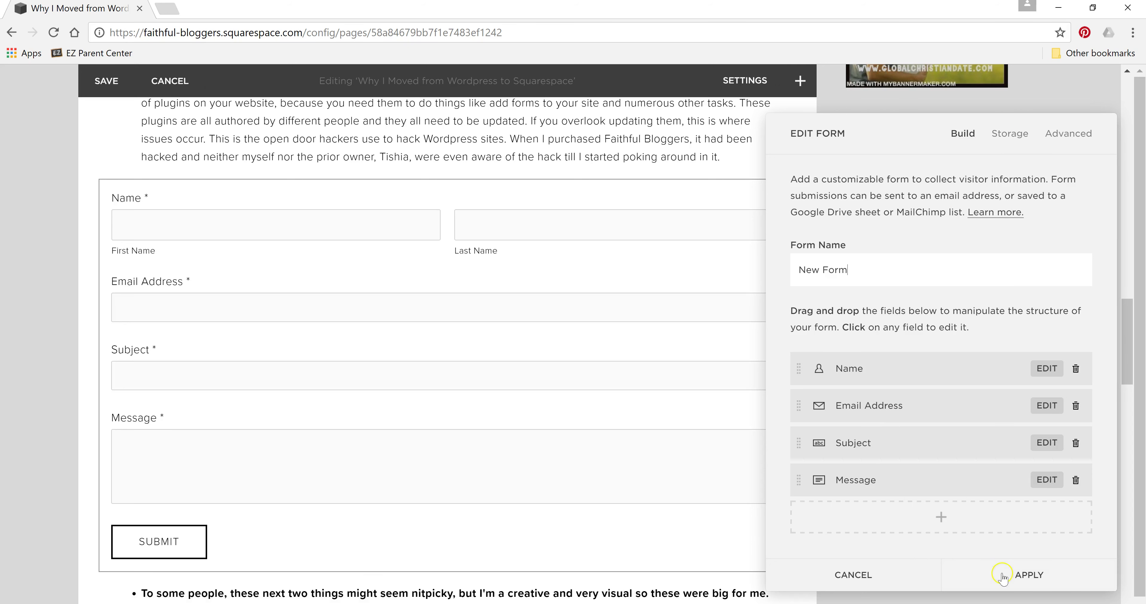
click(889, 575)
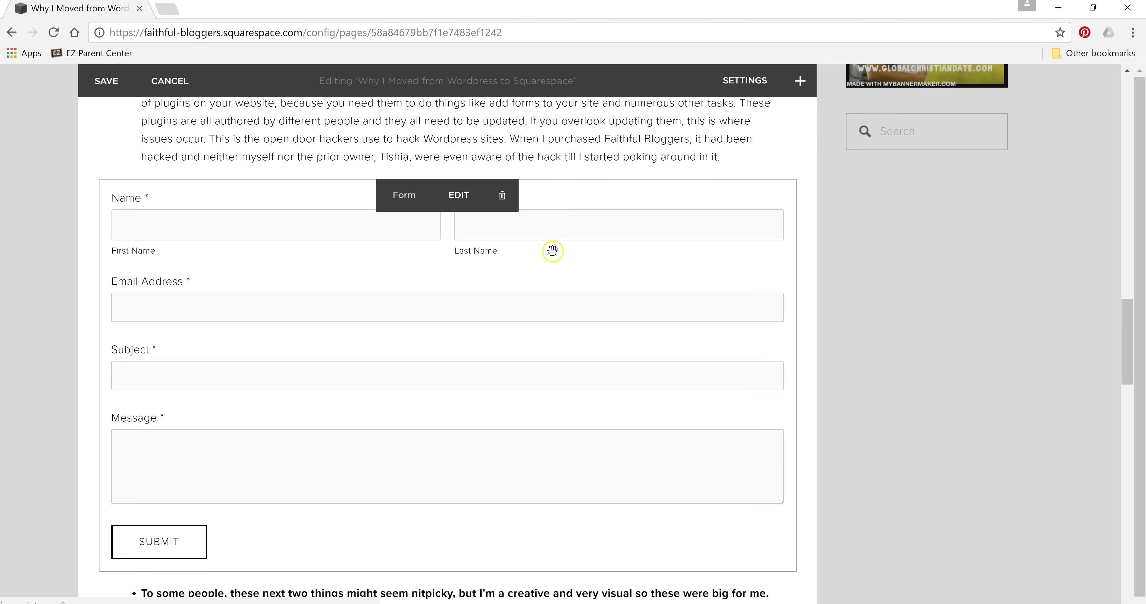
- Delete the contact form block and insert an Image block in its place
click(503, 197)
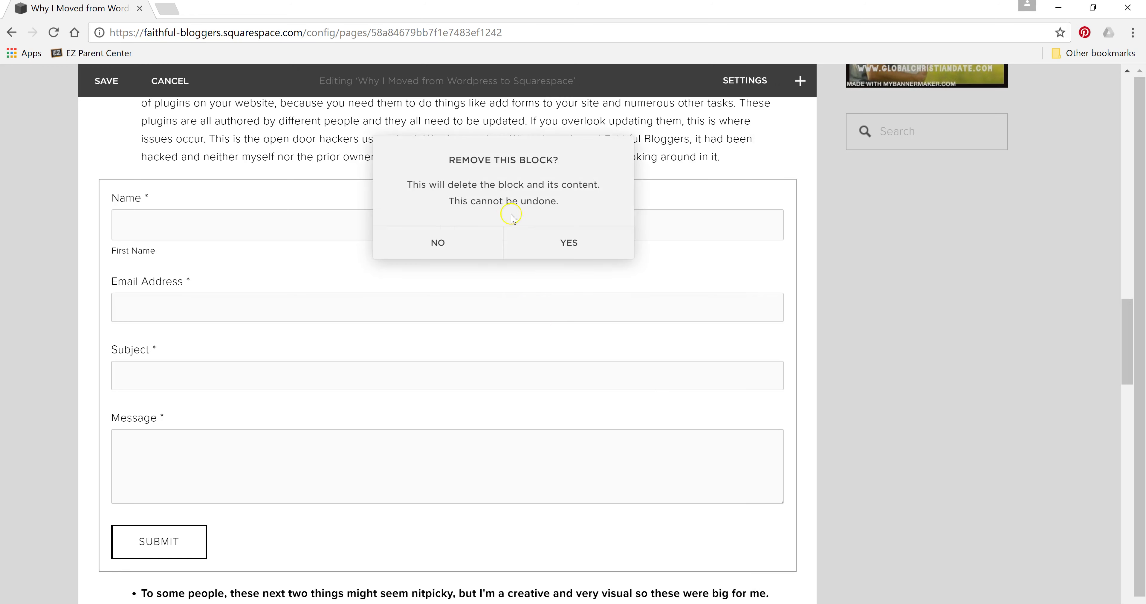
click(549, 257)
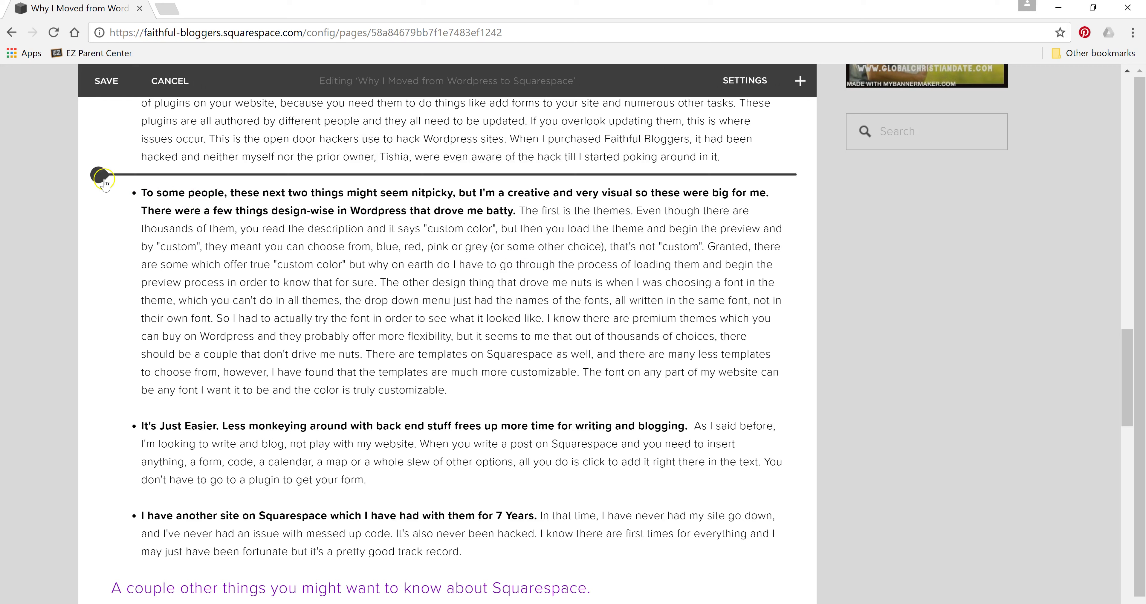
click(98, 174)
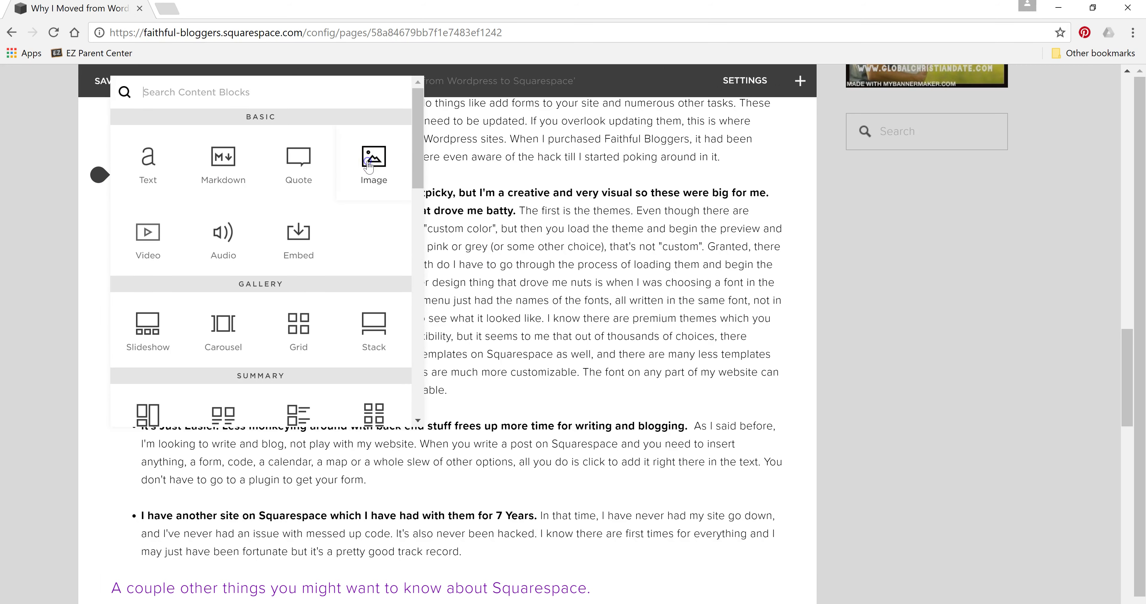
click(371, 165)
- Upload the teapot photo into the new image block
click(463, 196)
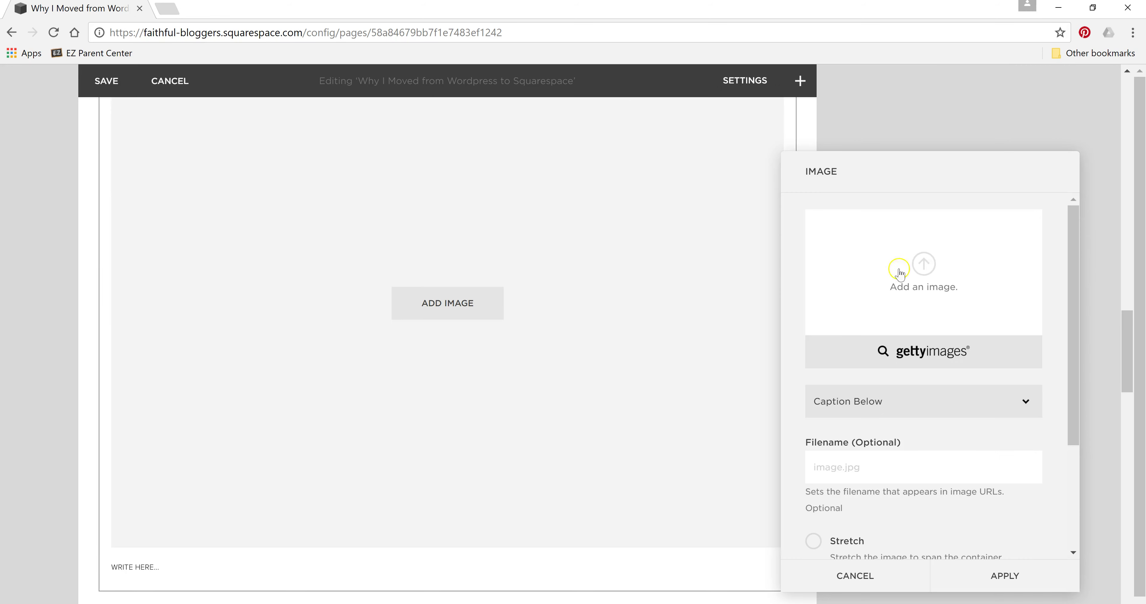
click(926, 266)
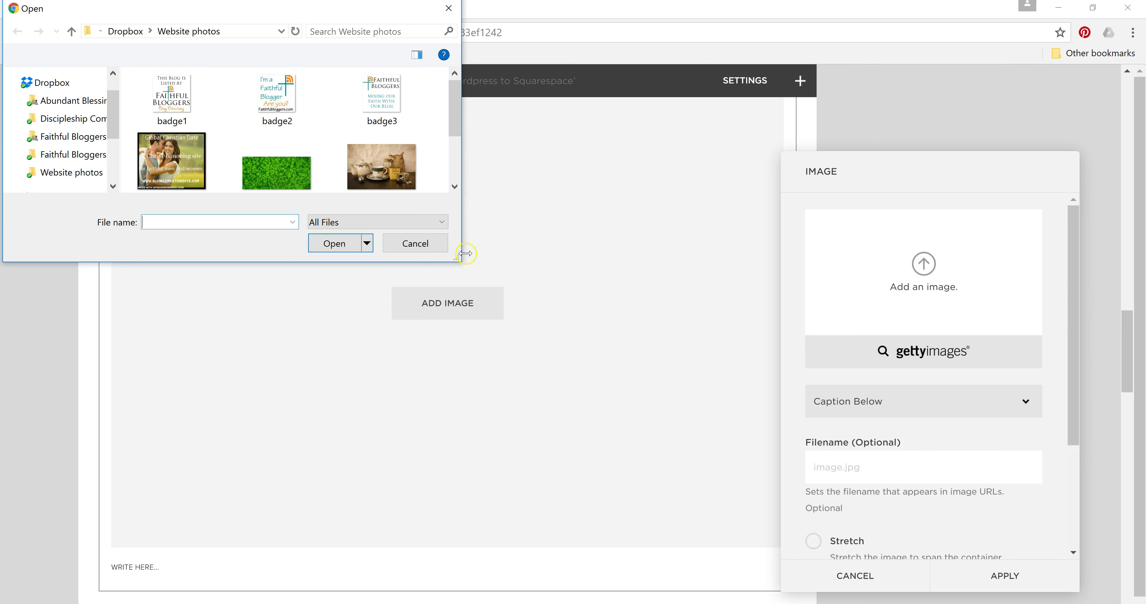
double_click(388, 169)
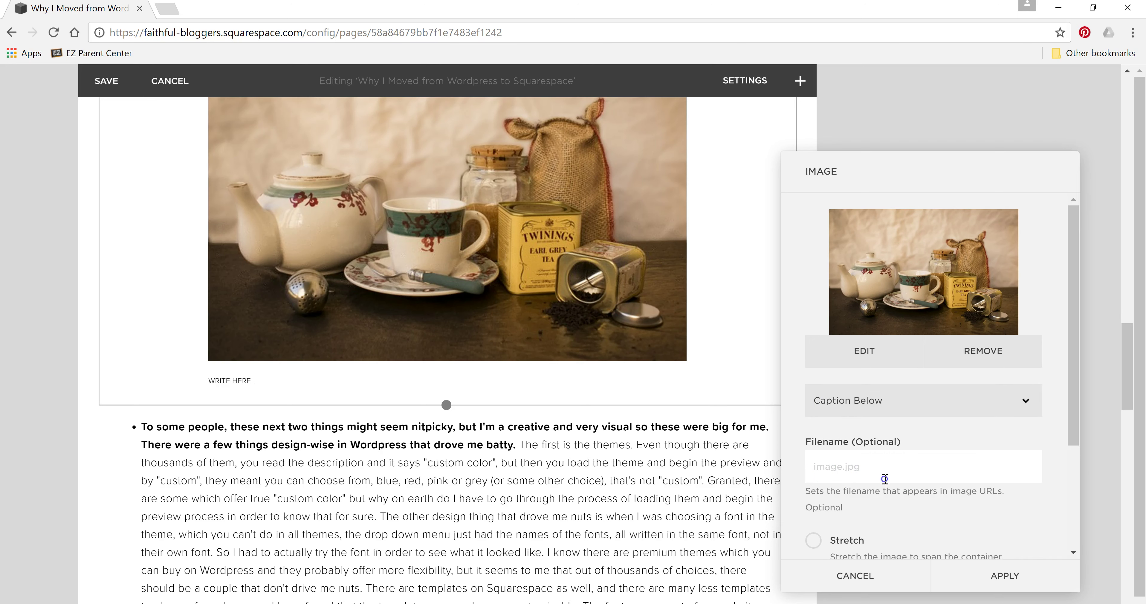
- Try overlay and below-image captions, then set the caption to Do Not Display Caption
click(1024, 402)
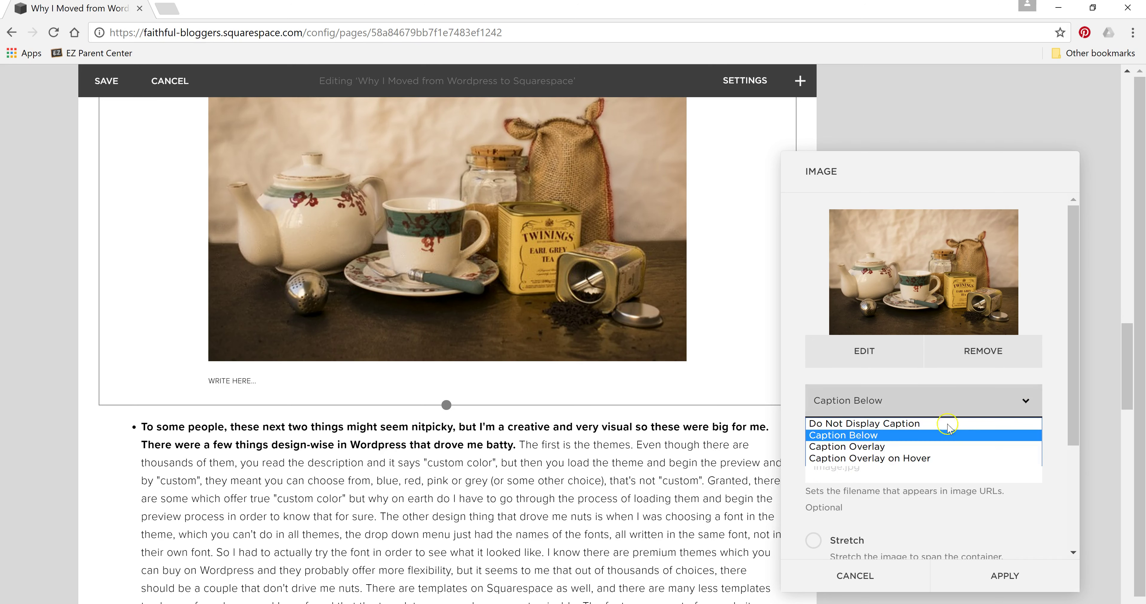
click(892, 447)
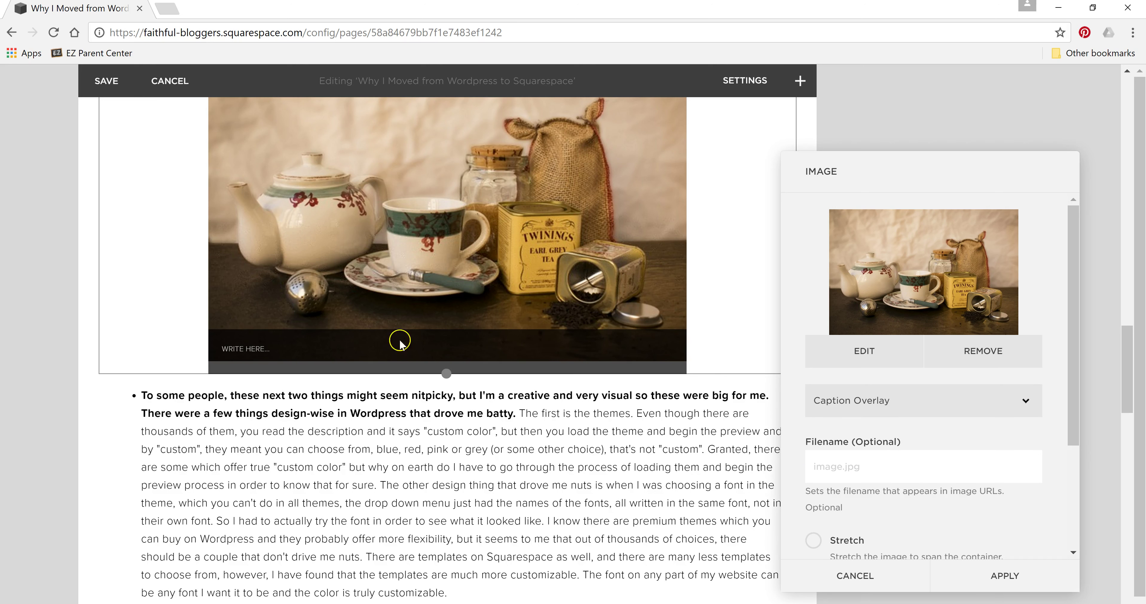
click(1026, 401)
click(926, 437)
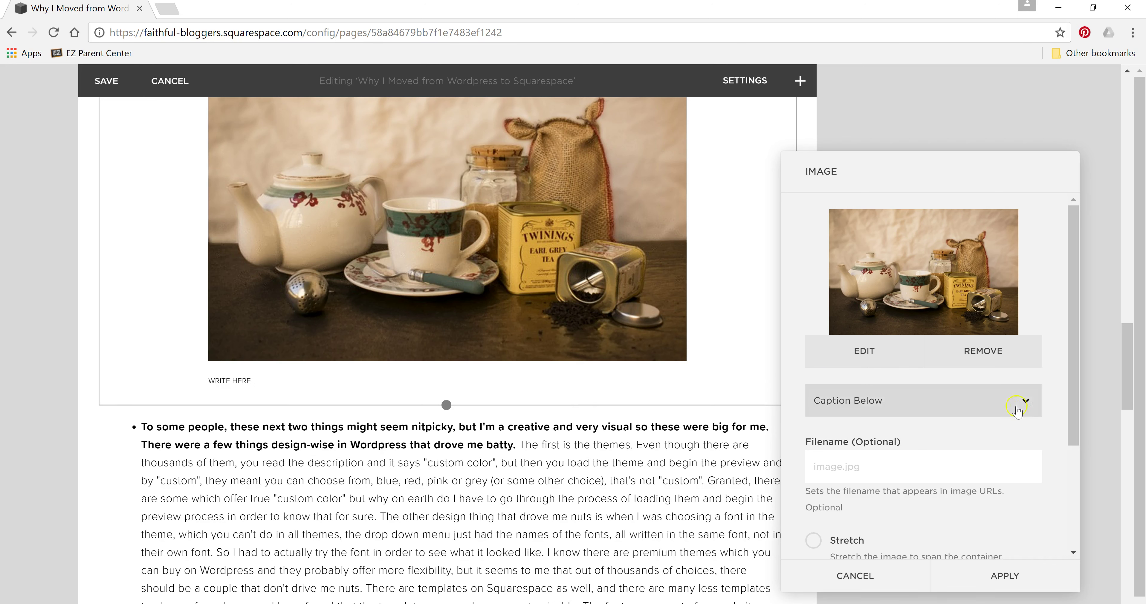
click(1023, 402)
click(931, 422)
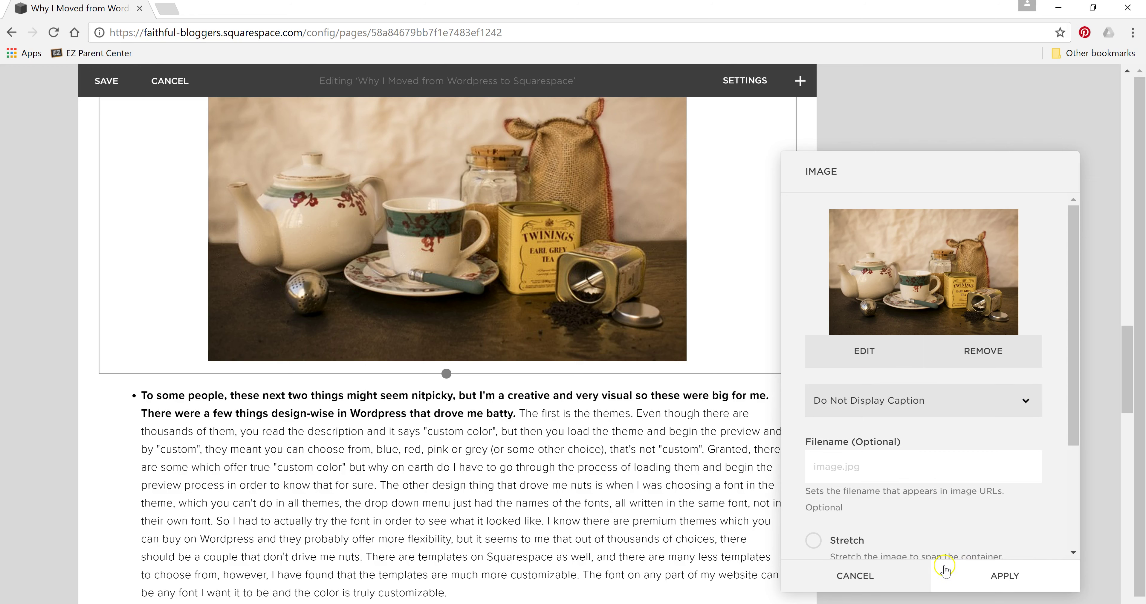
- Apply the image settings and drag the image up beside the No 3rd Party Plug-Ins paragraph
click(1004, 575)
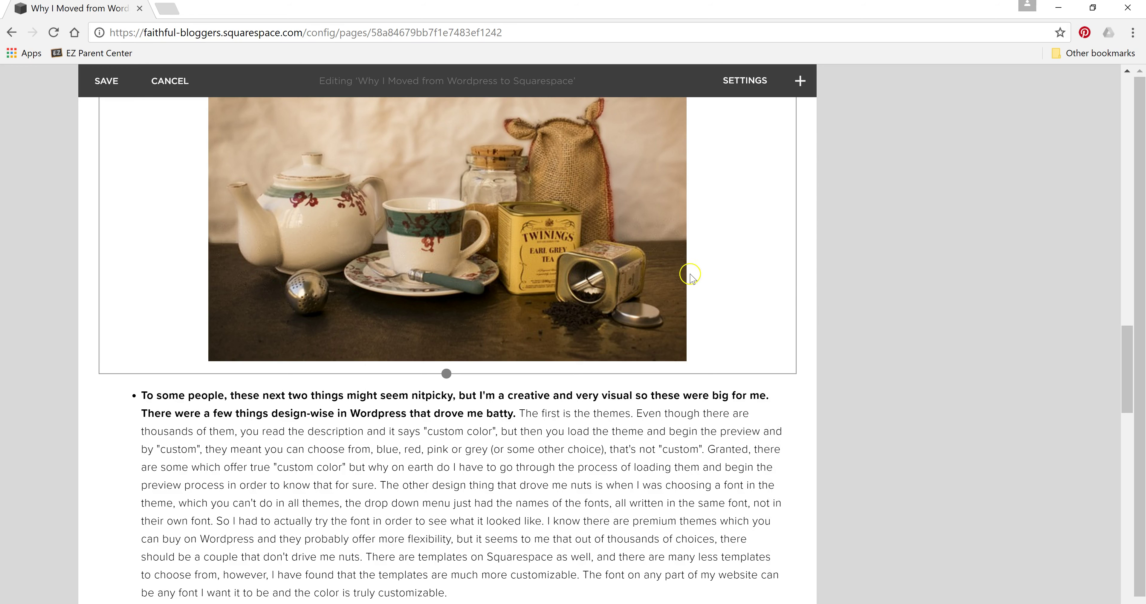
scroll(688, 283, up, 5)
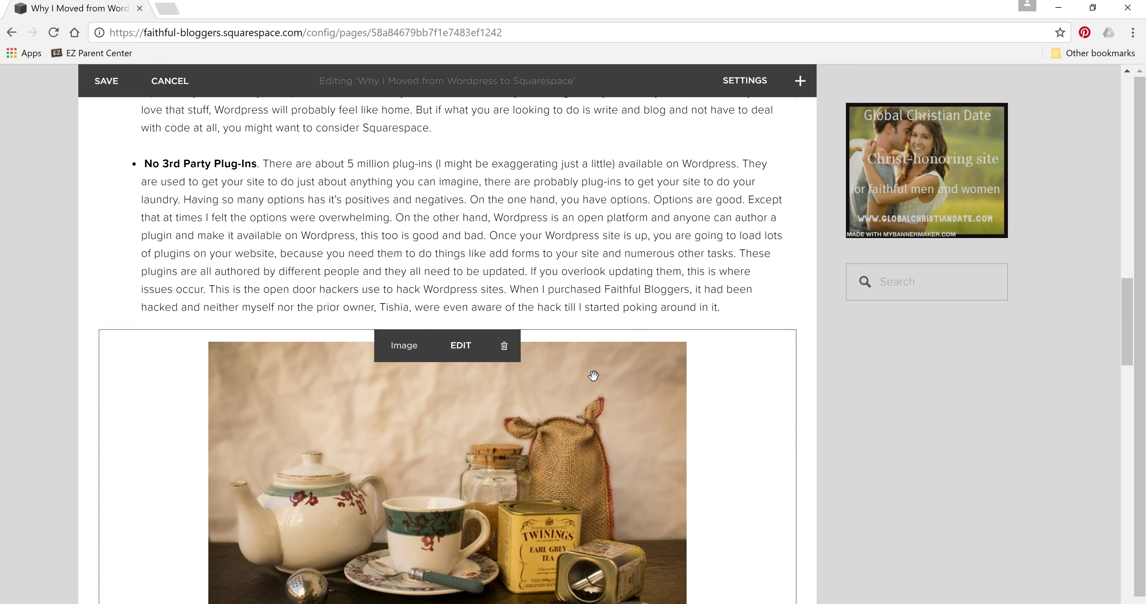
drag(594, 376, 654, 213)
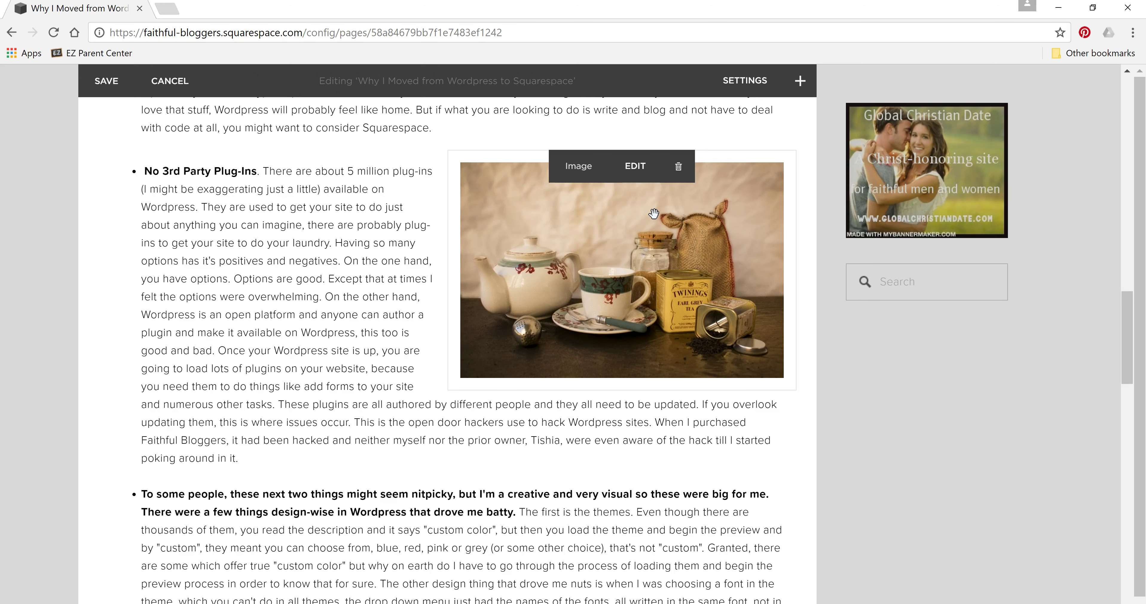
- Move the teapot image to the line directly above the I HATE CODE bullet
scroll(651, 207, up, 6)
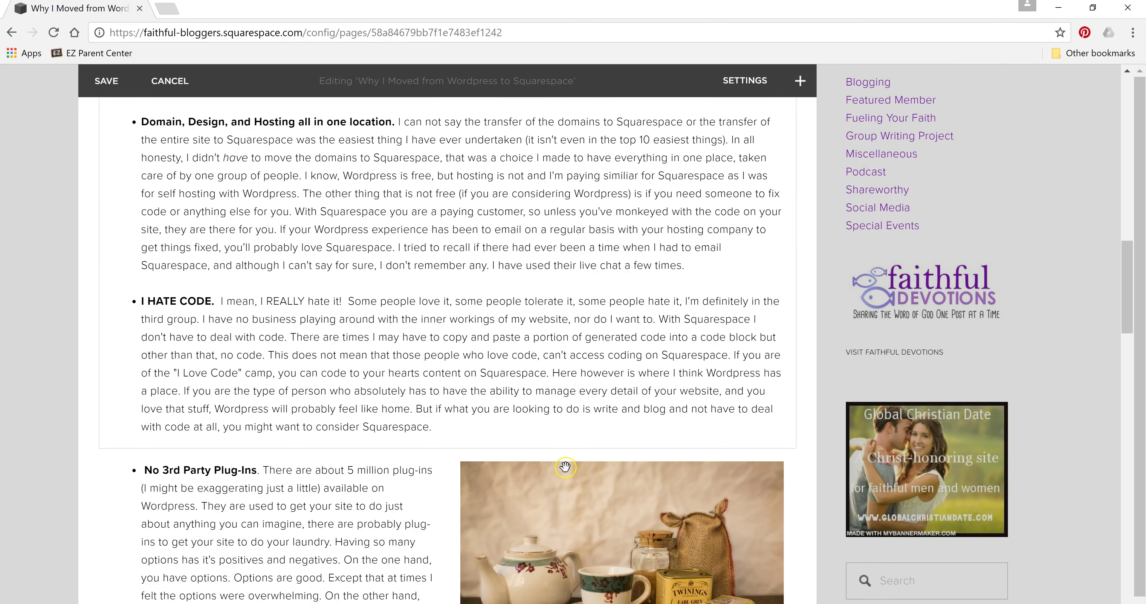
mouse_move(565, 462)
drag(511, 455, 421, 286)
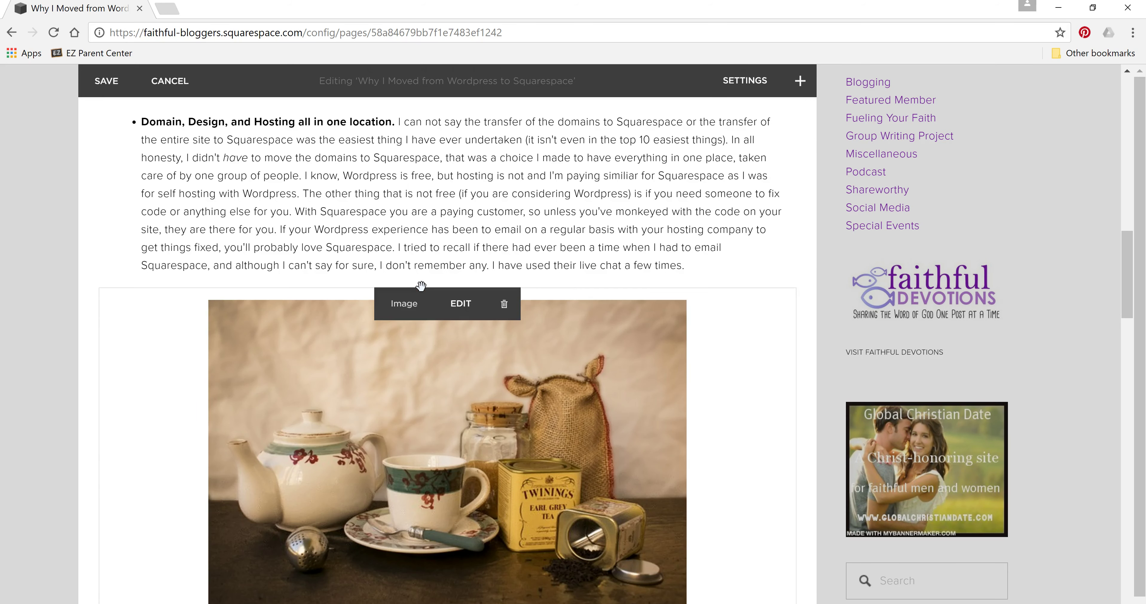
scroll(421, 285, up, 2)
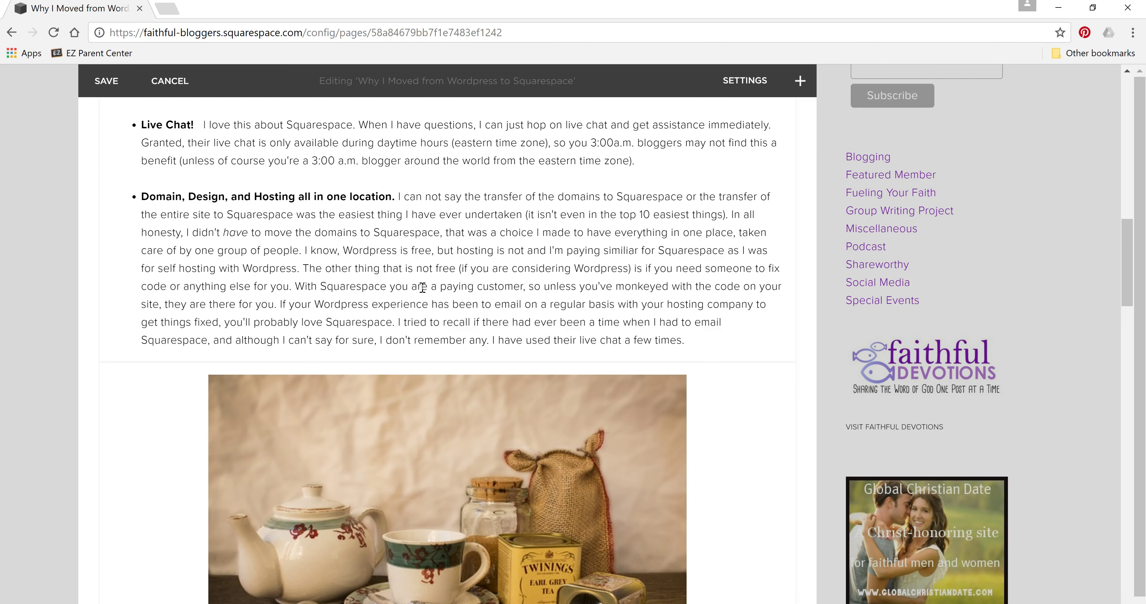
scroll(422, 287, down, 2)
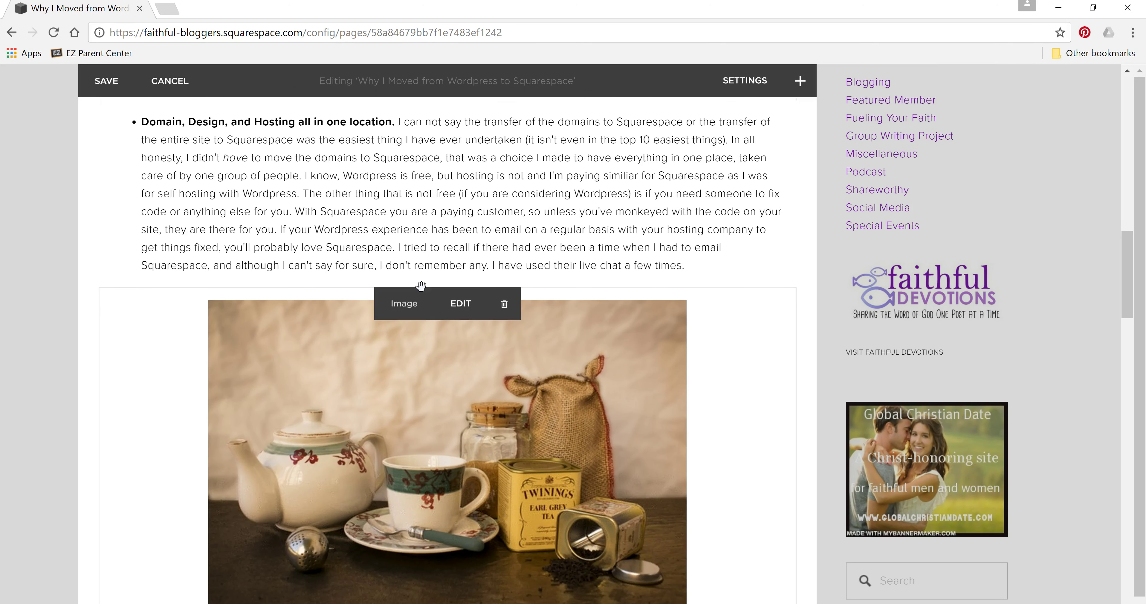